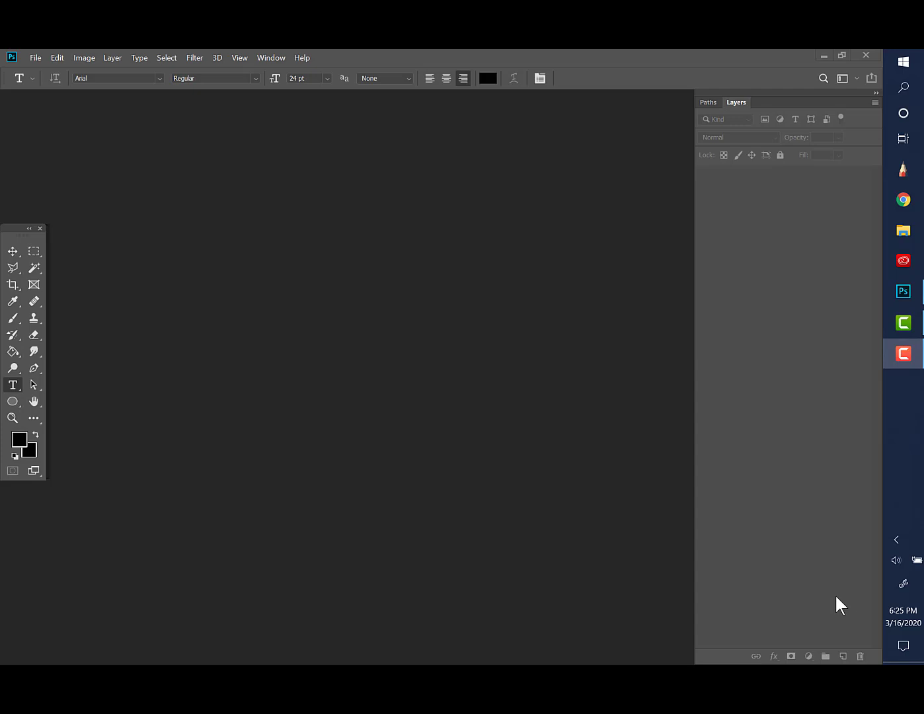
Step: Create a landscape 17 × 11 inch RGB document at 150 pixels/inch with a white background, and hide the grid
click(35, 58)
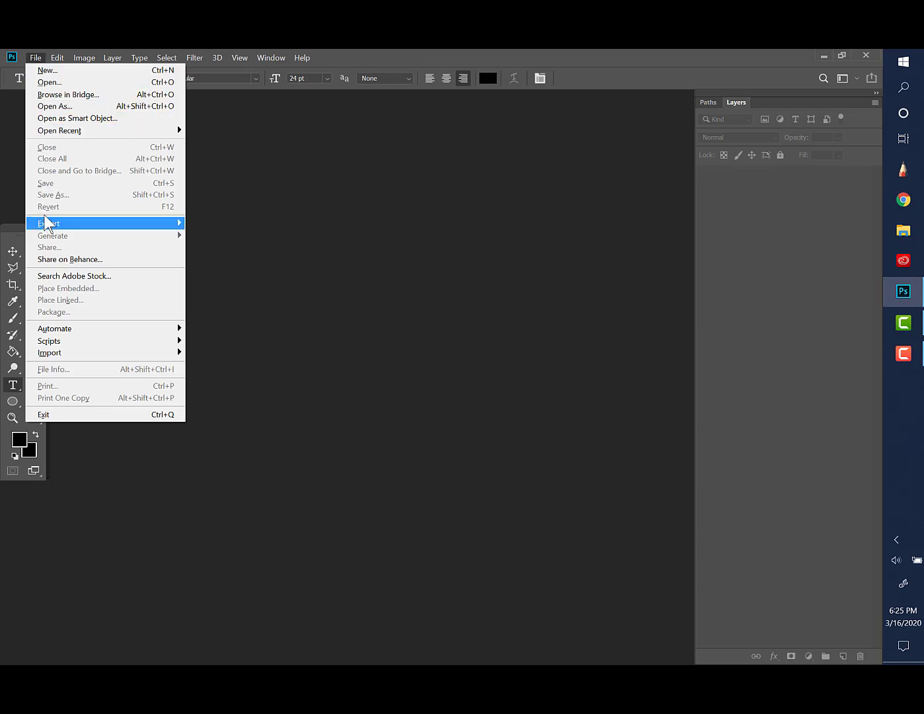
click(43, 70)
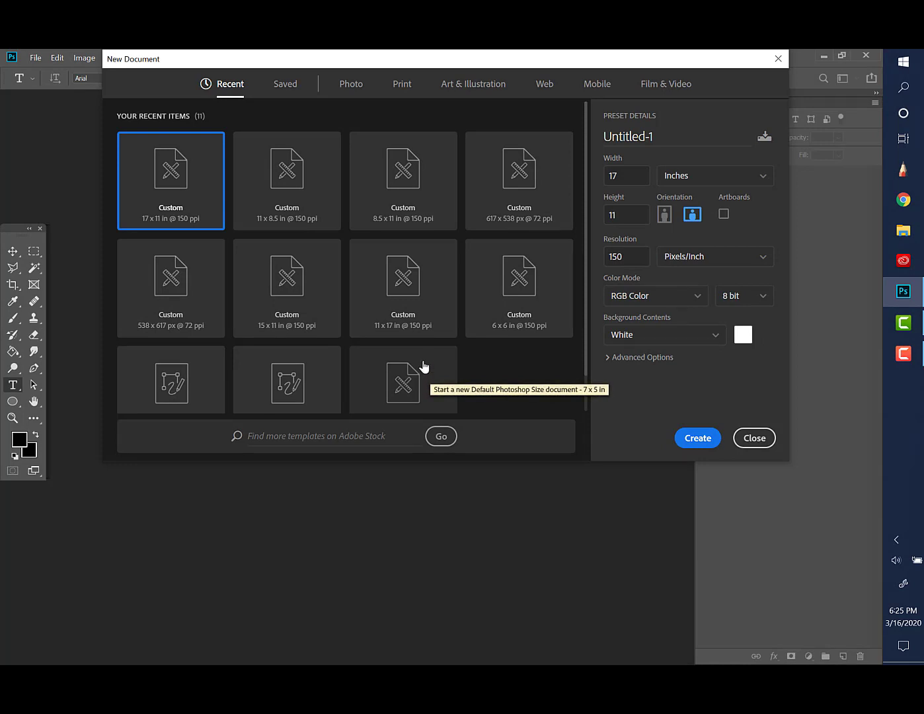
click(406, 286)
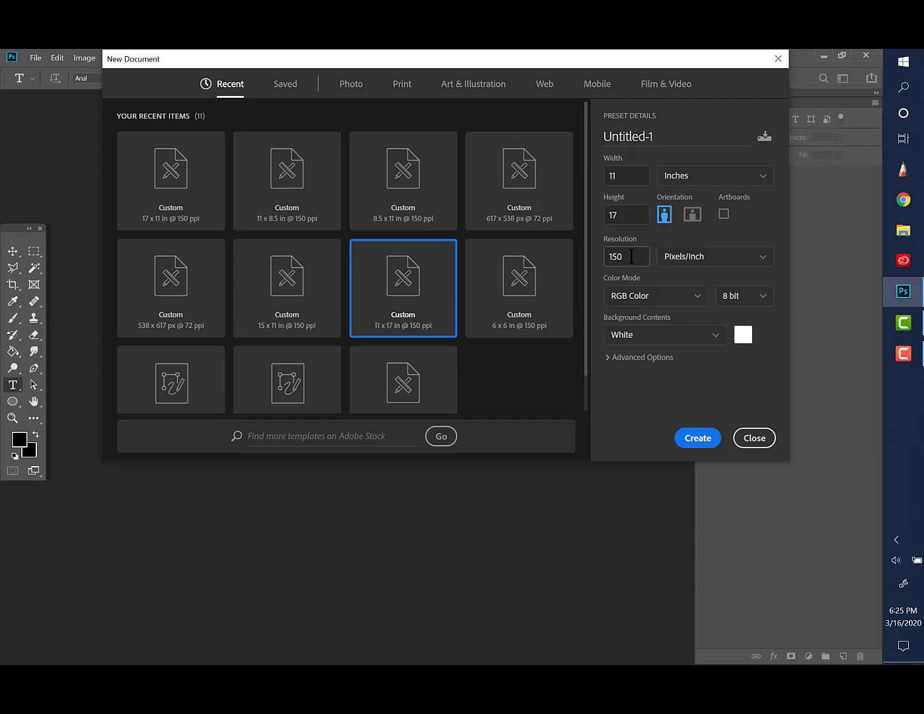
click(694, 440)
scroll(437, 314, down, 1)
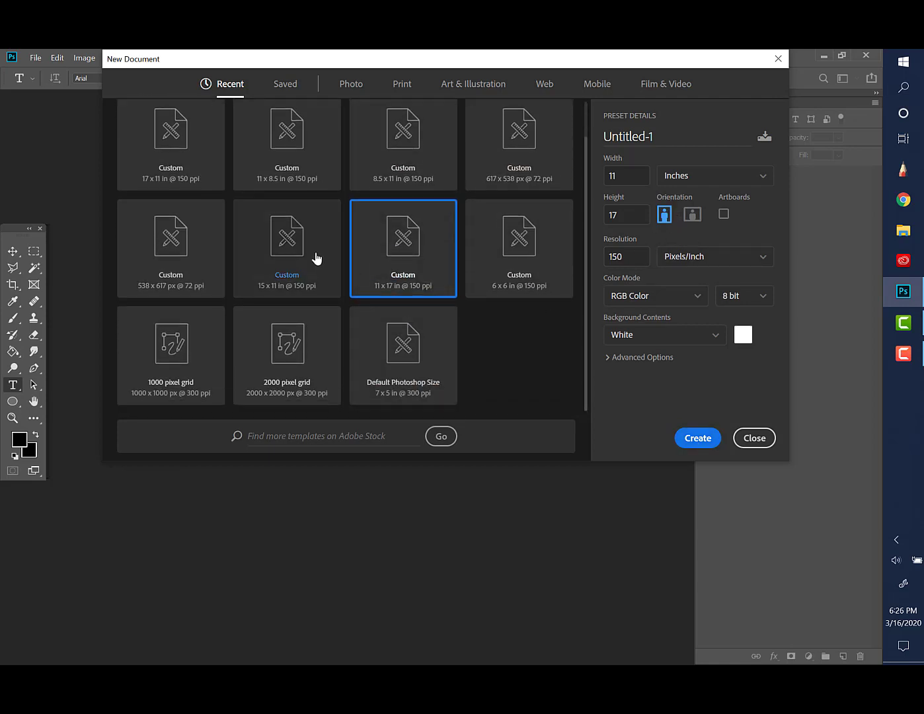
scroll(344, 218, up, 1)
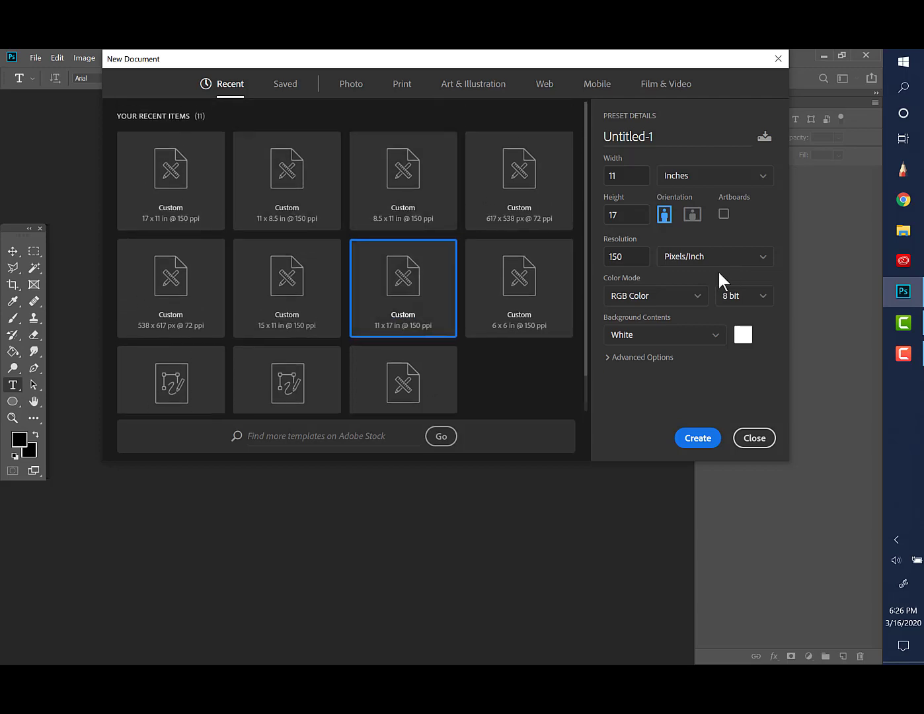
click(692, 214)
click(694, 436)
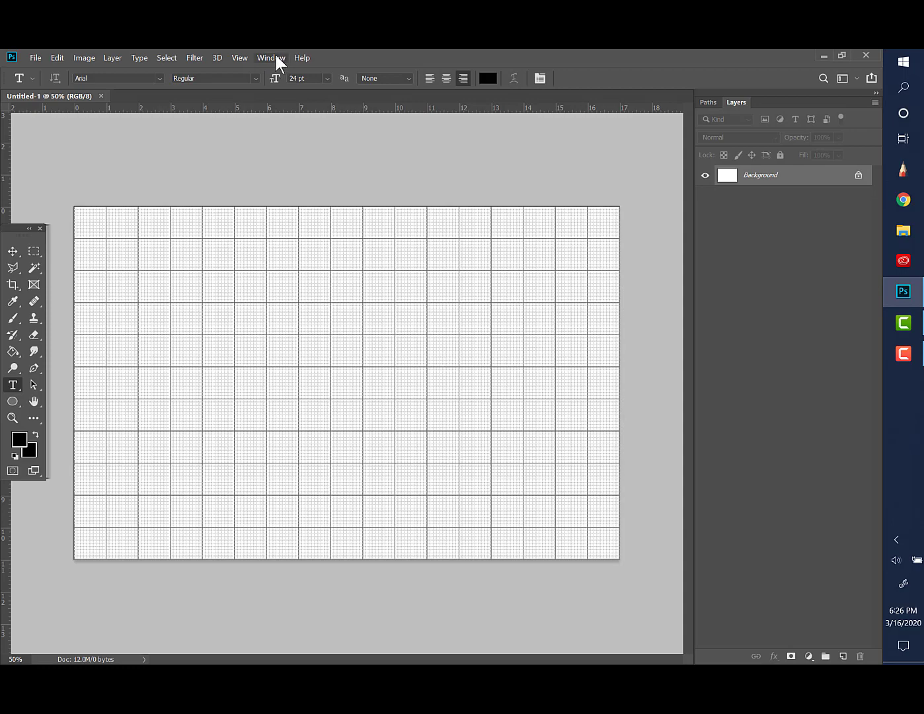
click(240, 59)
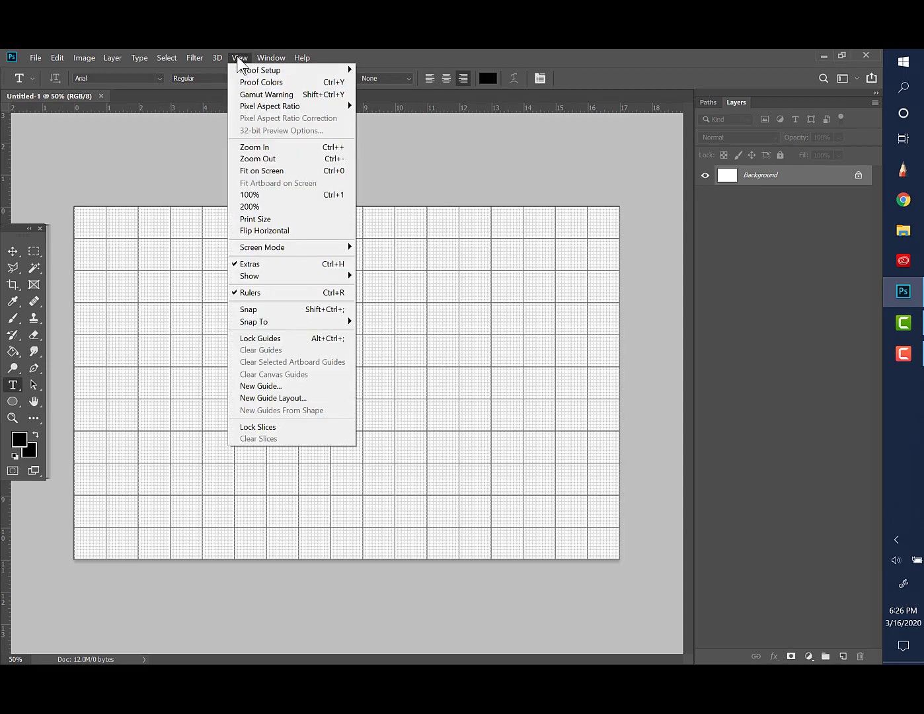
click(254, 265)
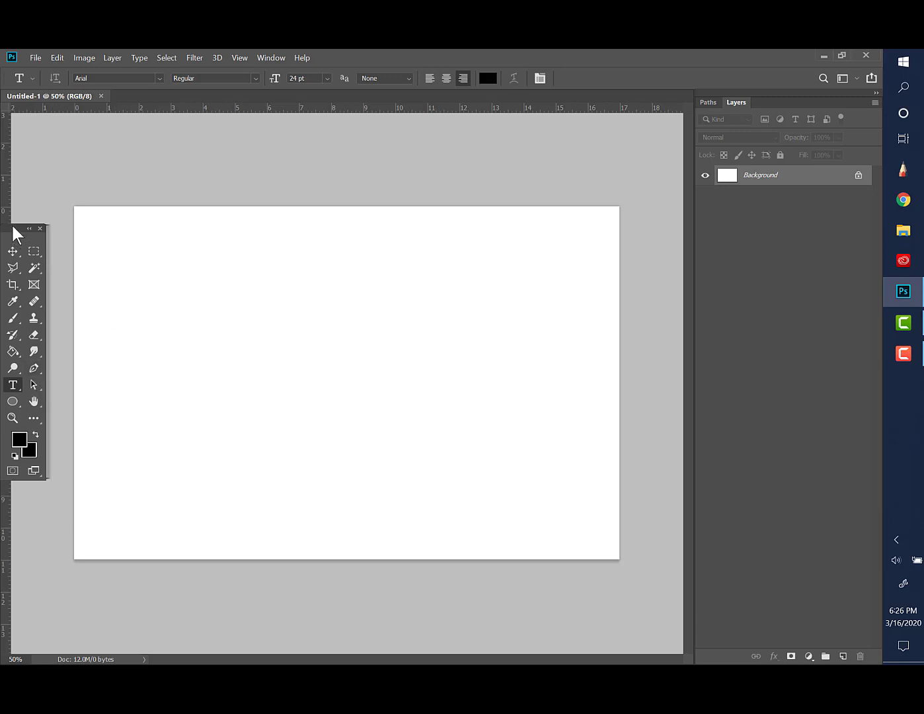
Step: Draw a closed, six-sided straight-edged path with the Pen tool, about 6.7 inches wide and 6 inches tall, on the left half of the canvas
click(33, 368)
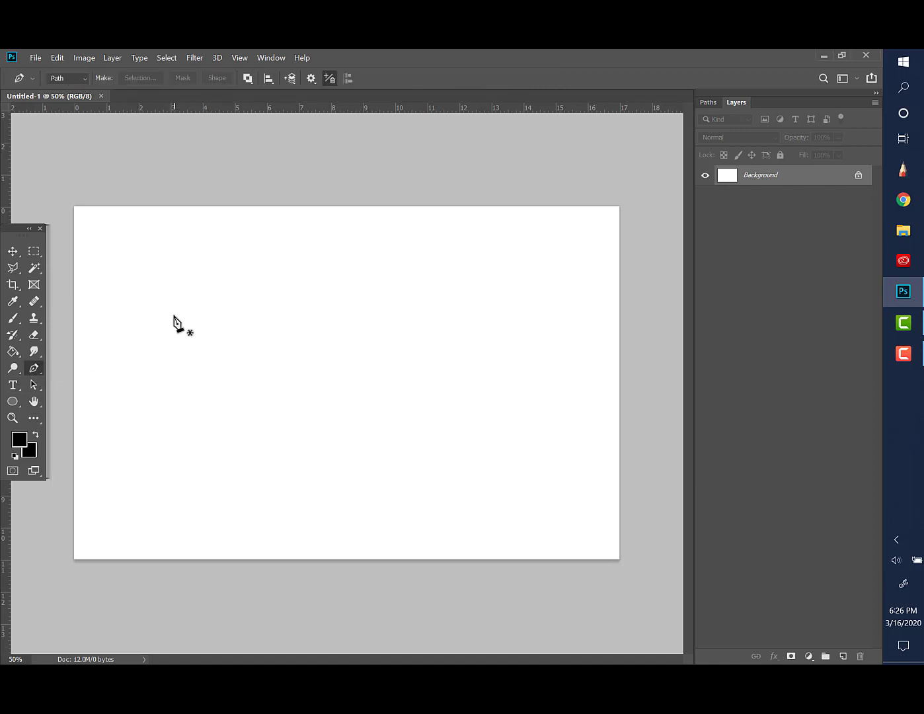
right_click(33, 368)
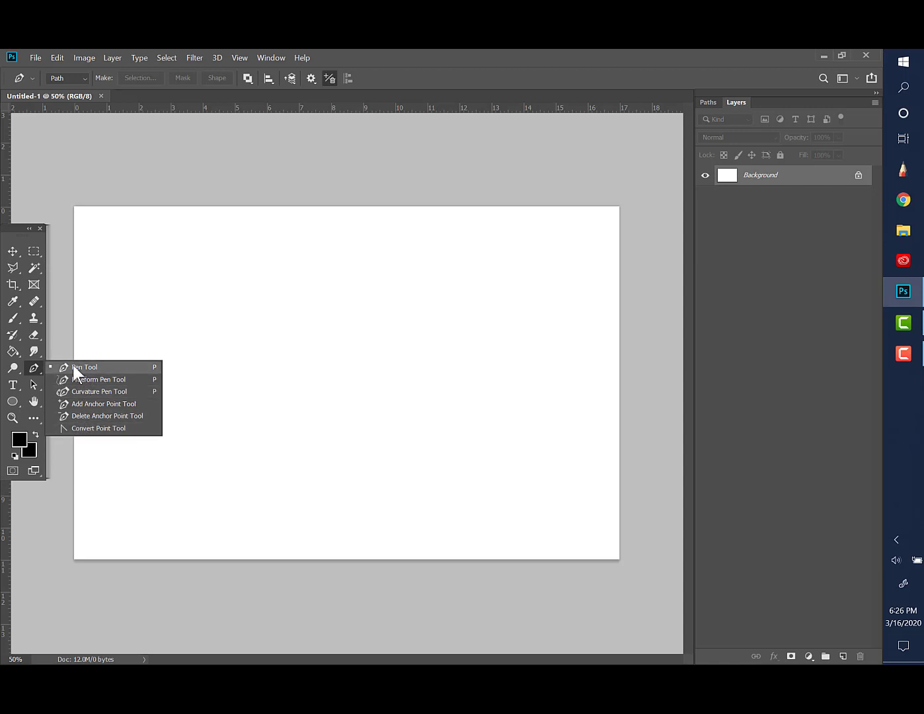
click(33, 368)
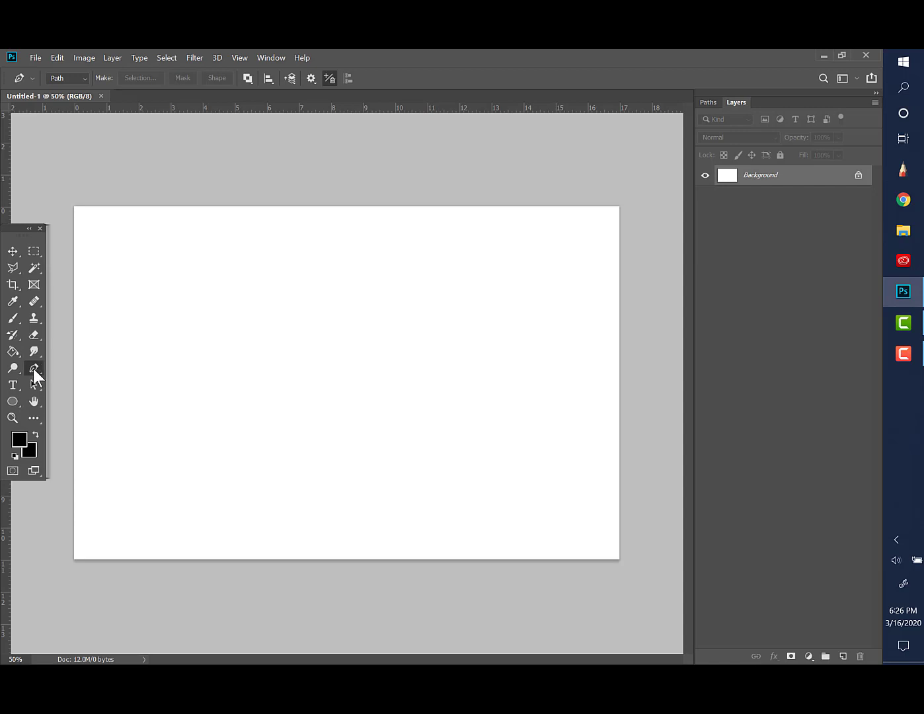
click(176, 304)
click(270, 263)
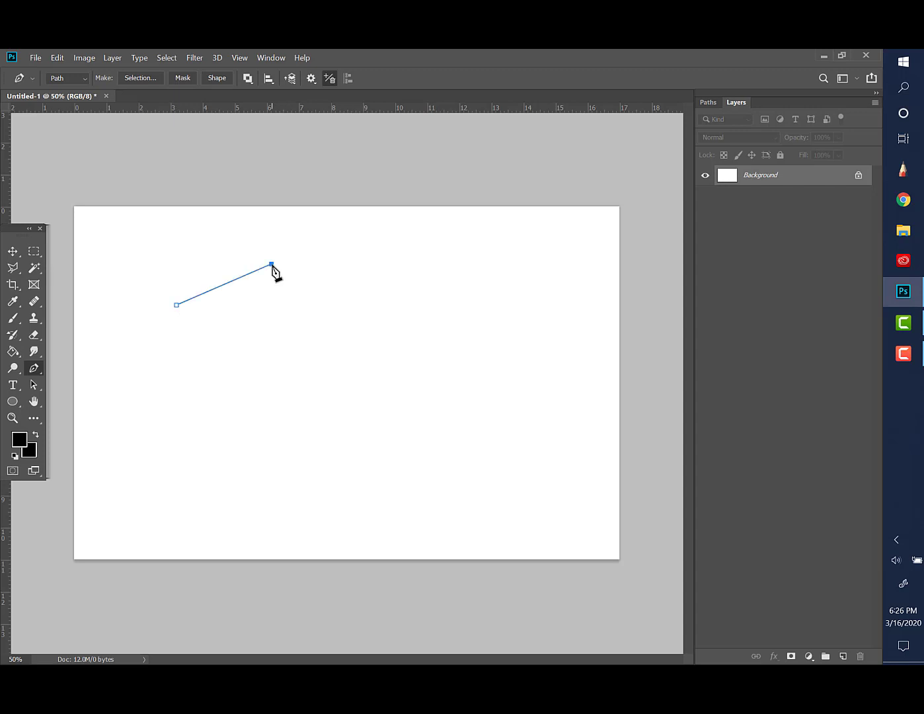
click(365, 286)
click(393, 376)
click(275, 457)
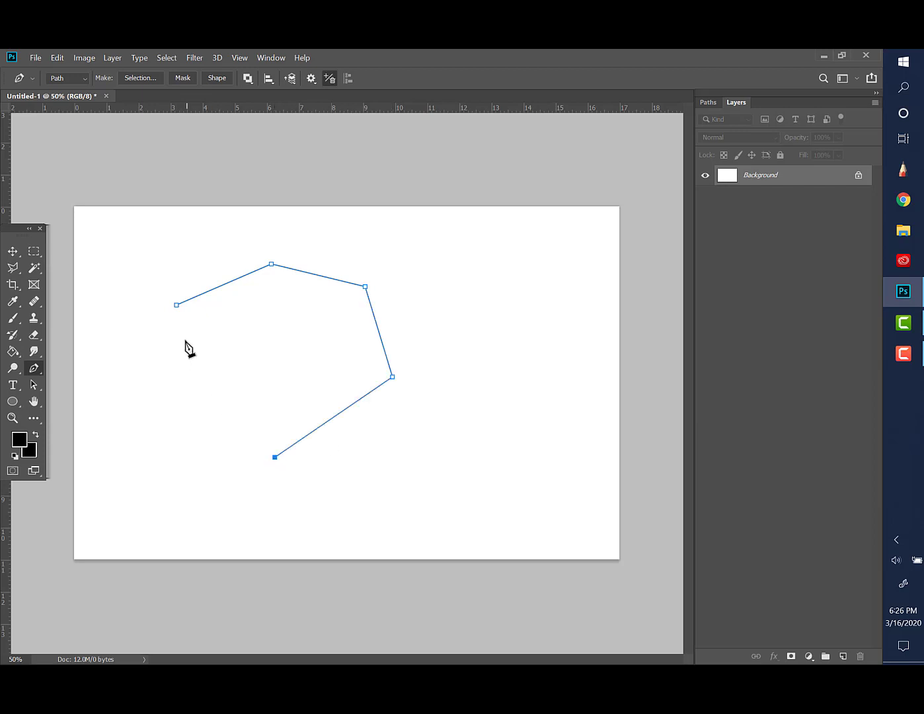
click(186, 382)
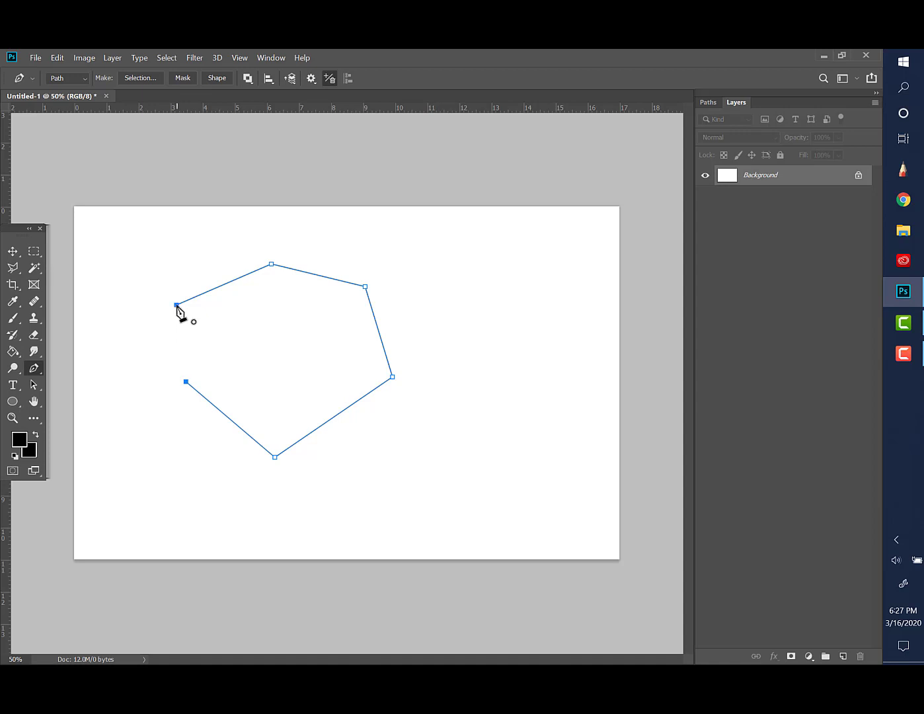
click(176, 306)
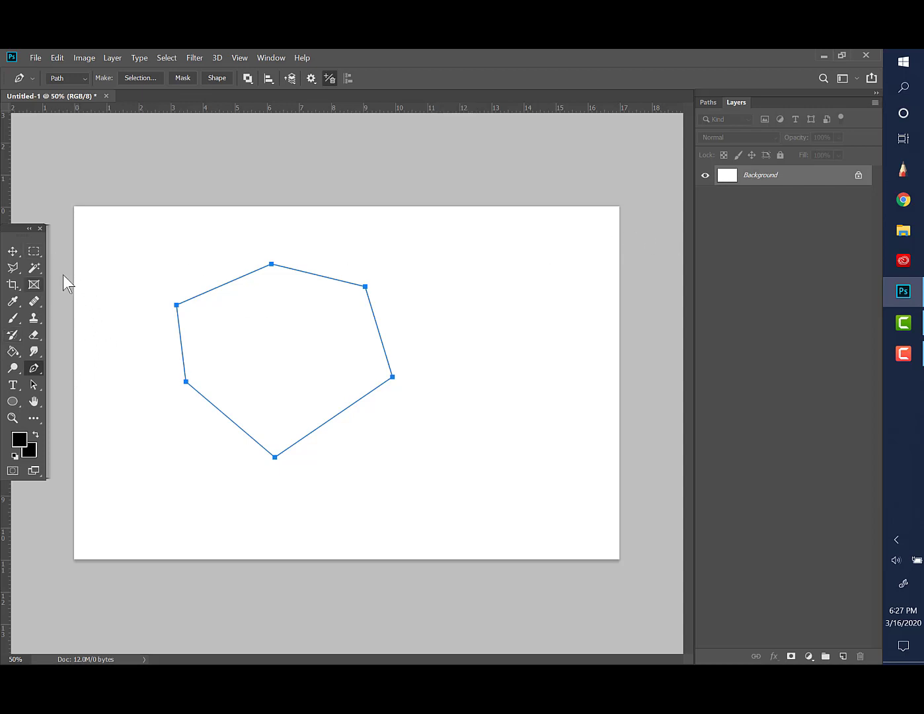
Step: Save the work path under the name "Path 1-MainShape"
click(704, 102)
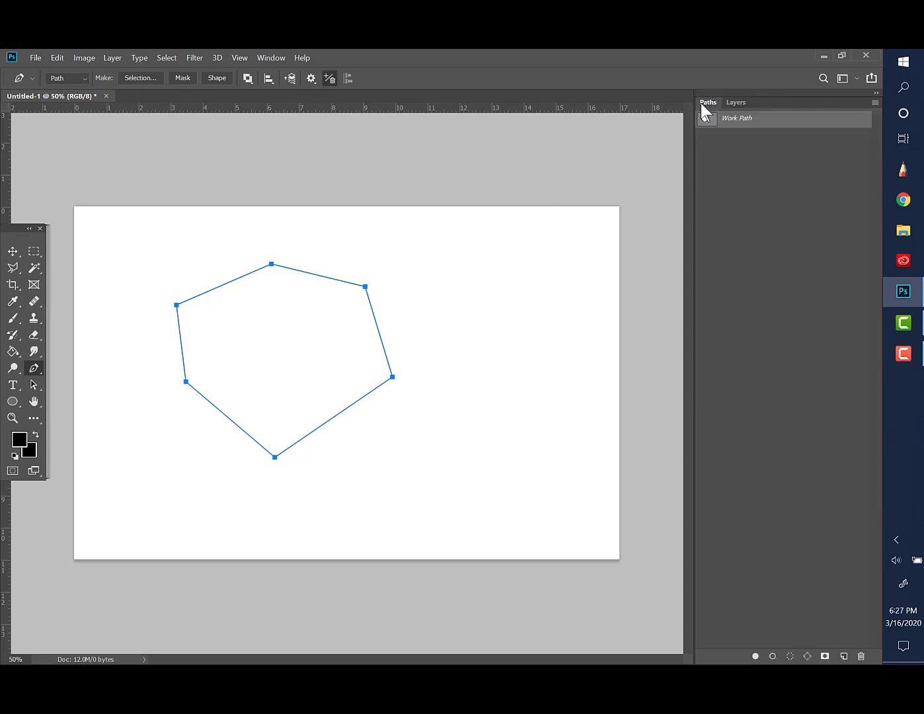
double_click(746, 124)
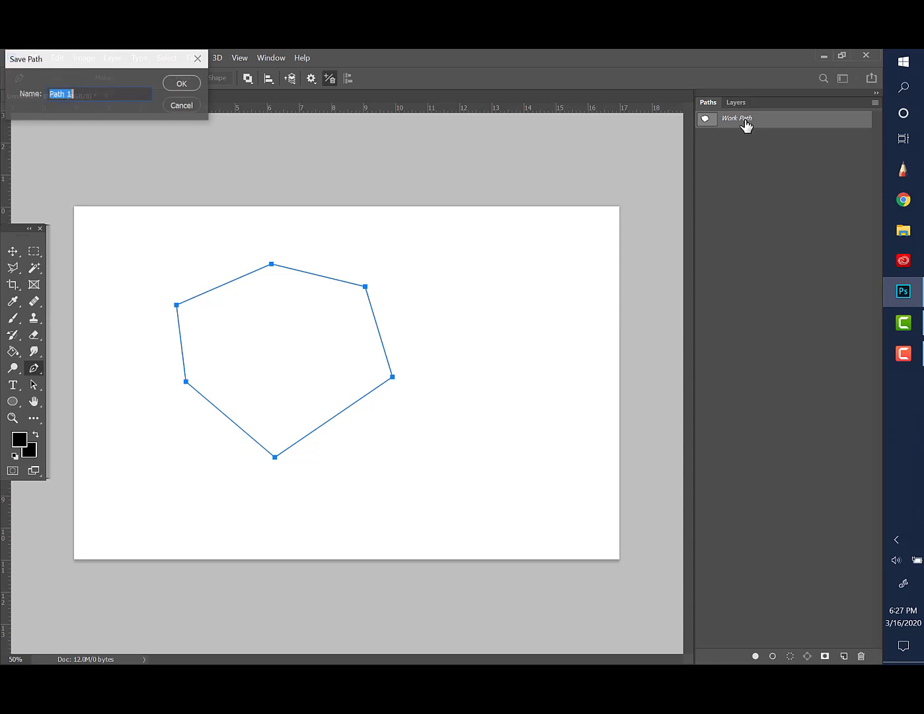
click(91, 97)
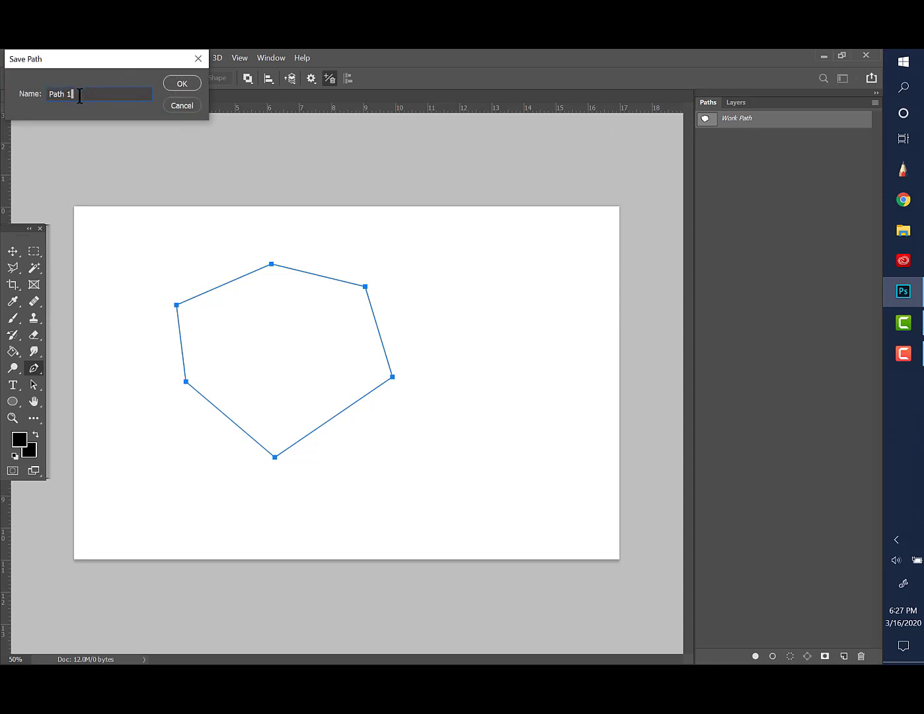
text(-)
text(MainShape)
click(186, 84)
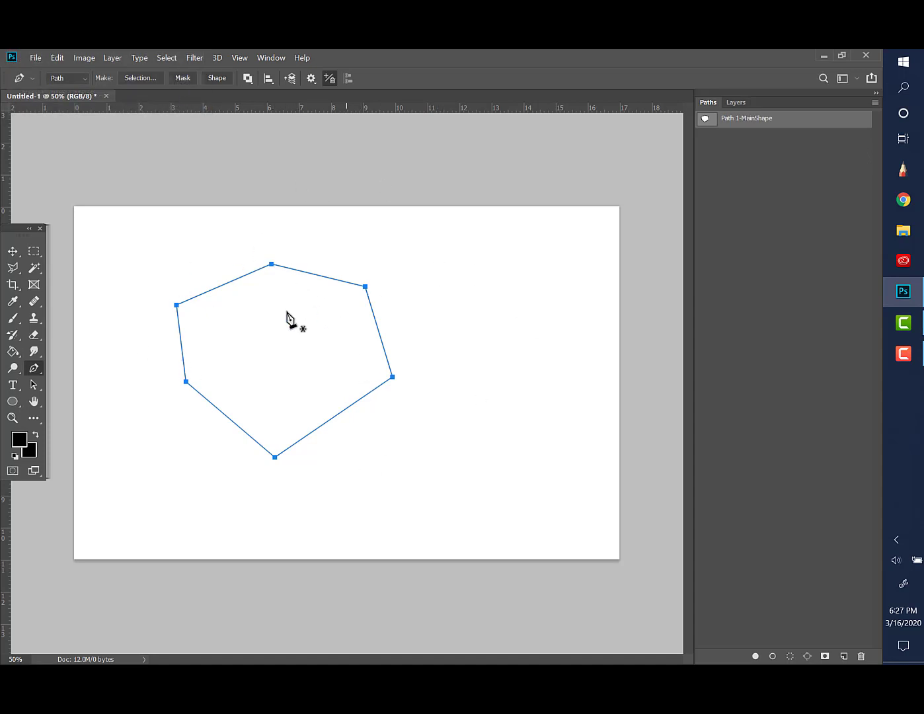
Step: Undo the stray Pen edit on the path's upper edge and switch to the Rectangular Marquee tool
click(297, 270)
key(ctrl+z)
click(35, 255)
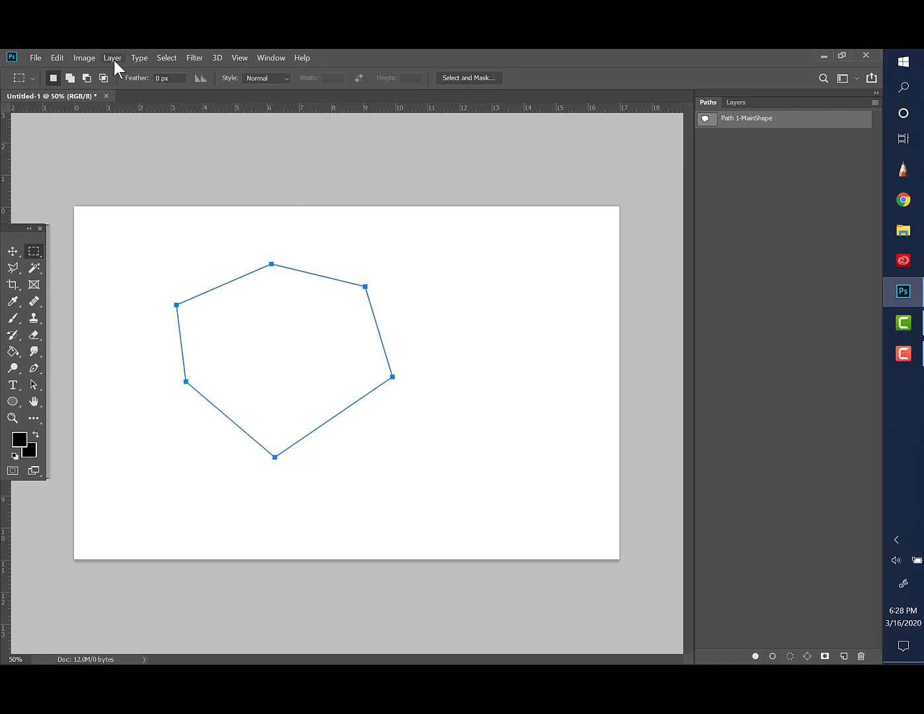
Step: Create a new layer named "Layer 1-MainShape" above the background
click(737, 103)
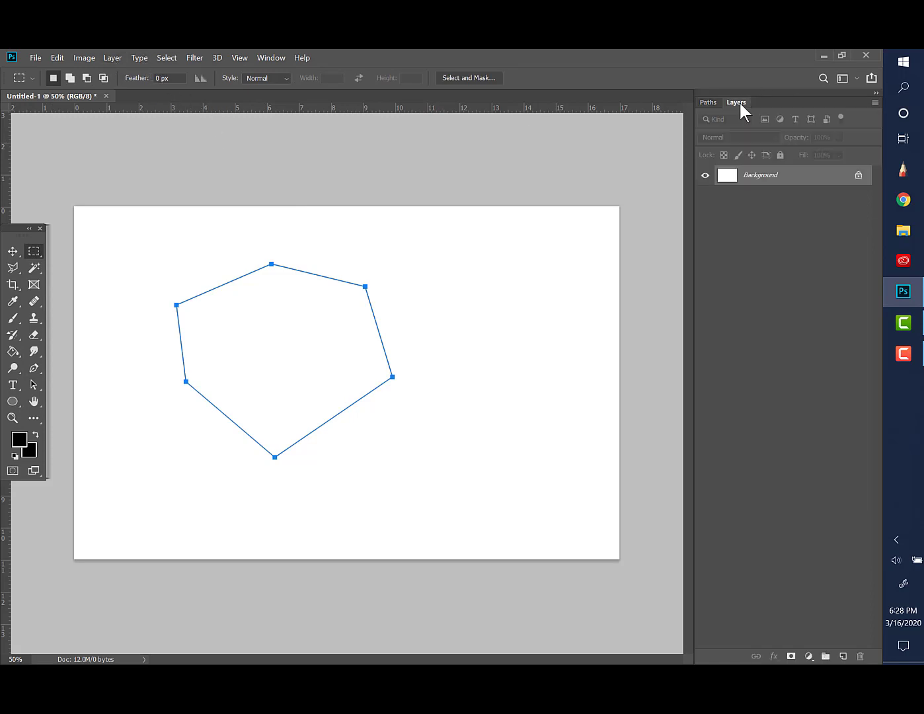
click(112, 58)
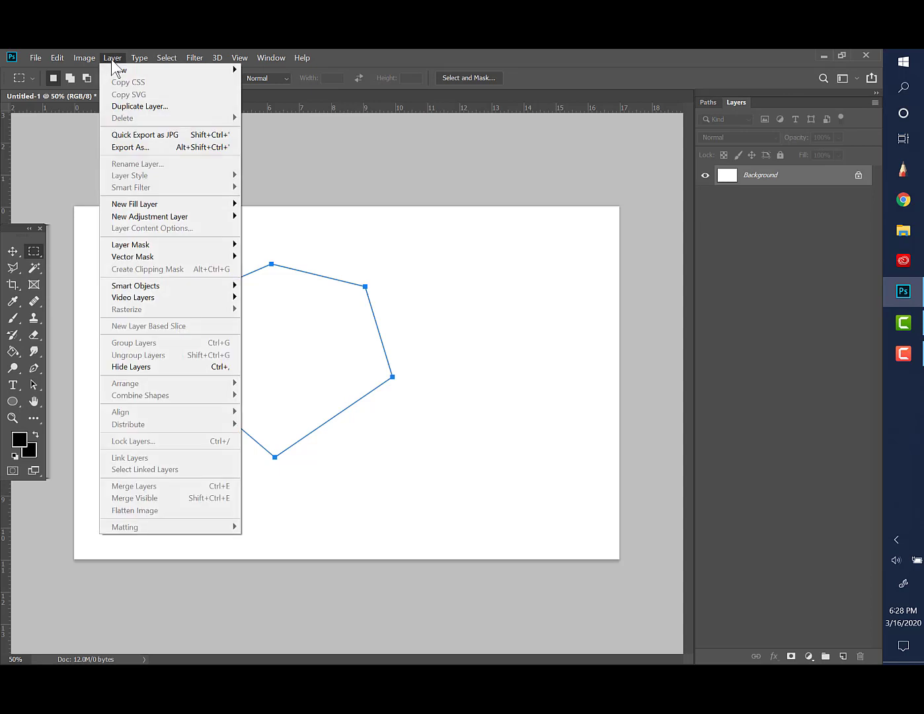
mouse_move(117, 79)
click(262, 70)
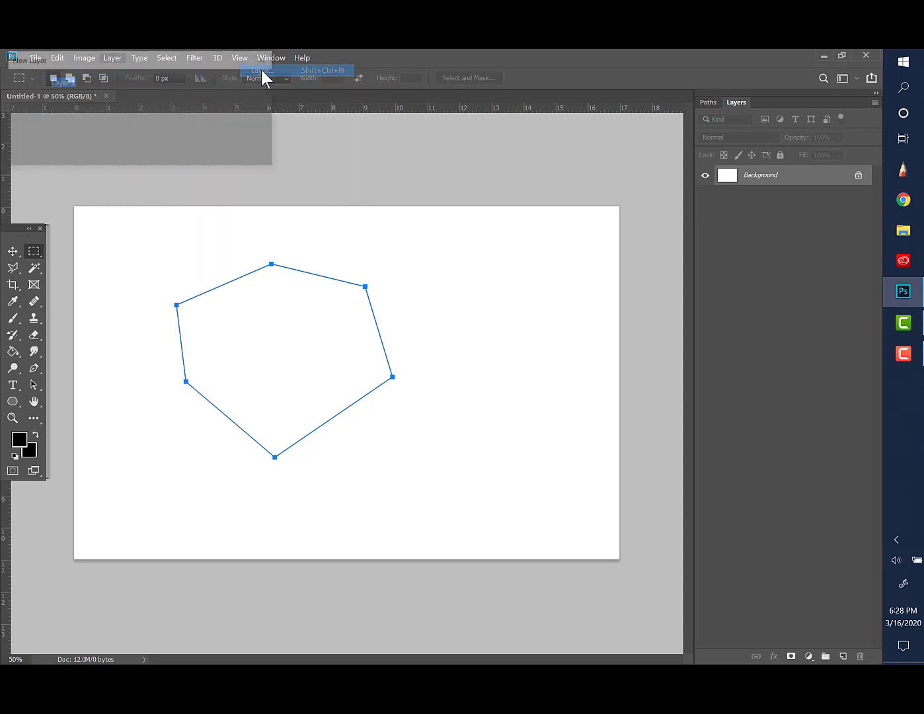
click(108, 83)
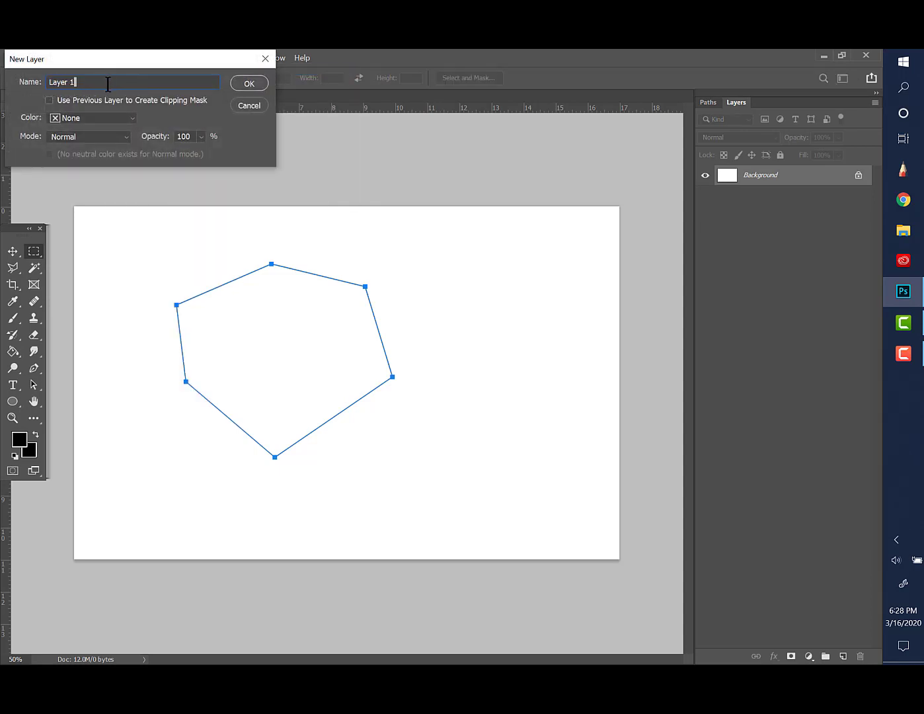
text(-)
text(Mal)
text(nS)
text(hape)
click(242, 84)
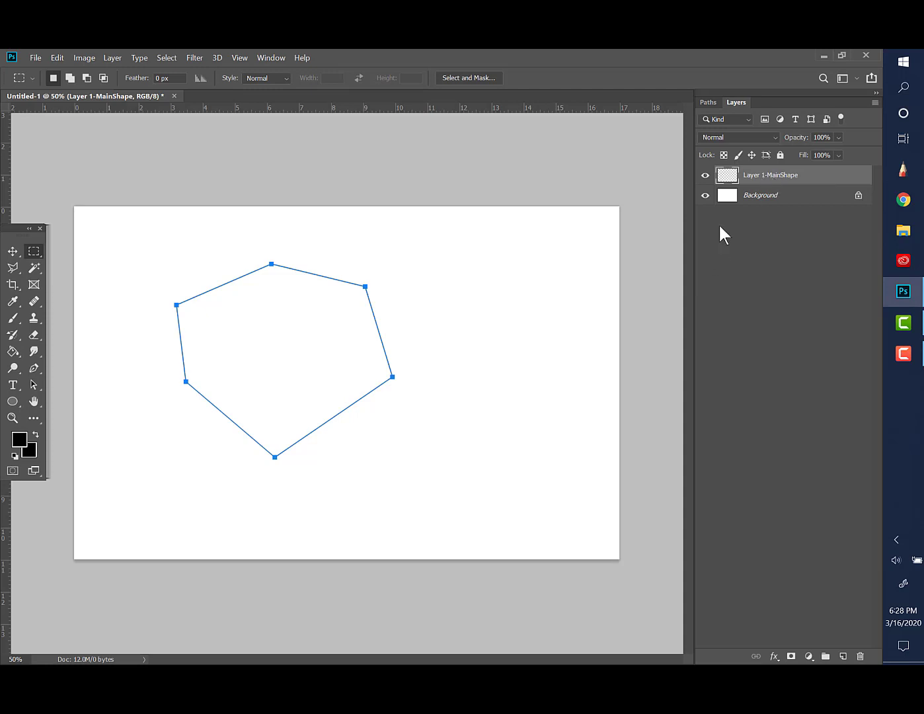
Step: Deselect and reselect Path 1-MainShape to compare the canvas with its outline hidden and shown
click(710, 103)
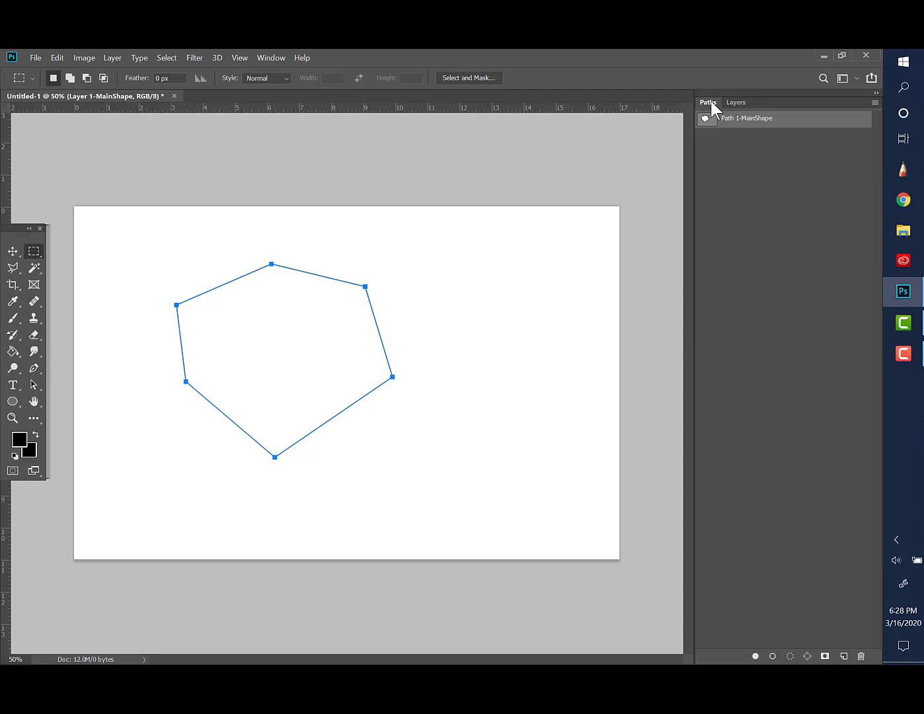
click(781, 139)
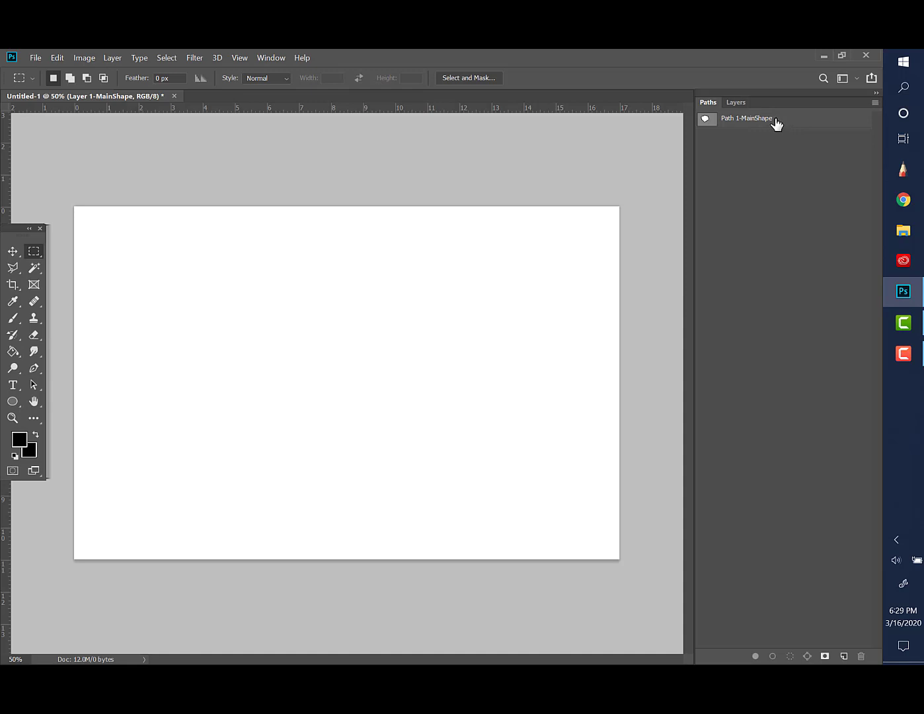
click(777, 125)
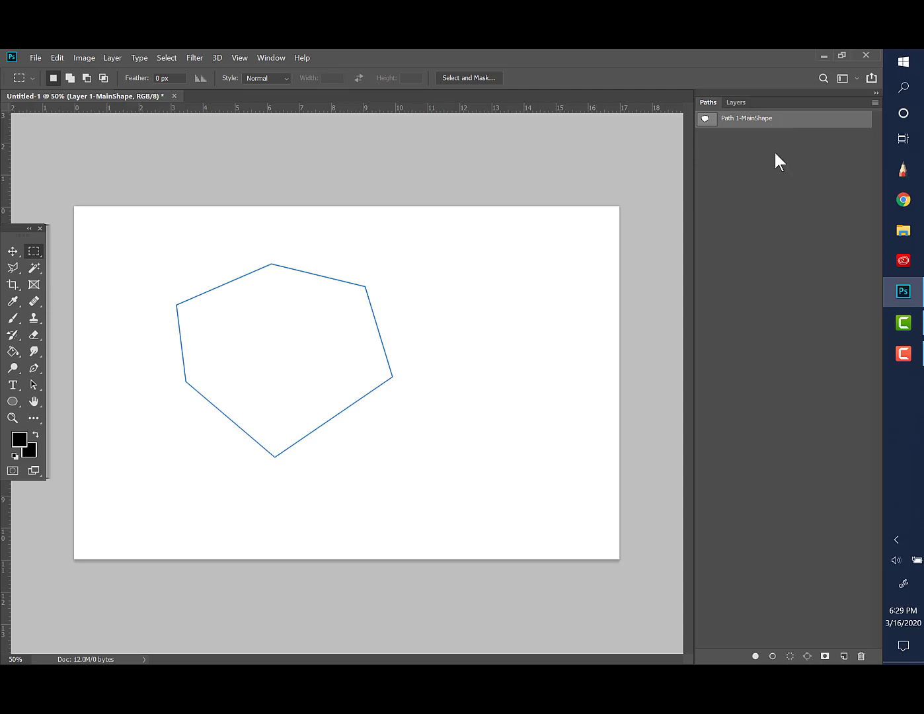
click(775, 159)
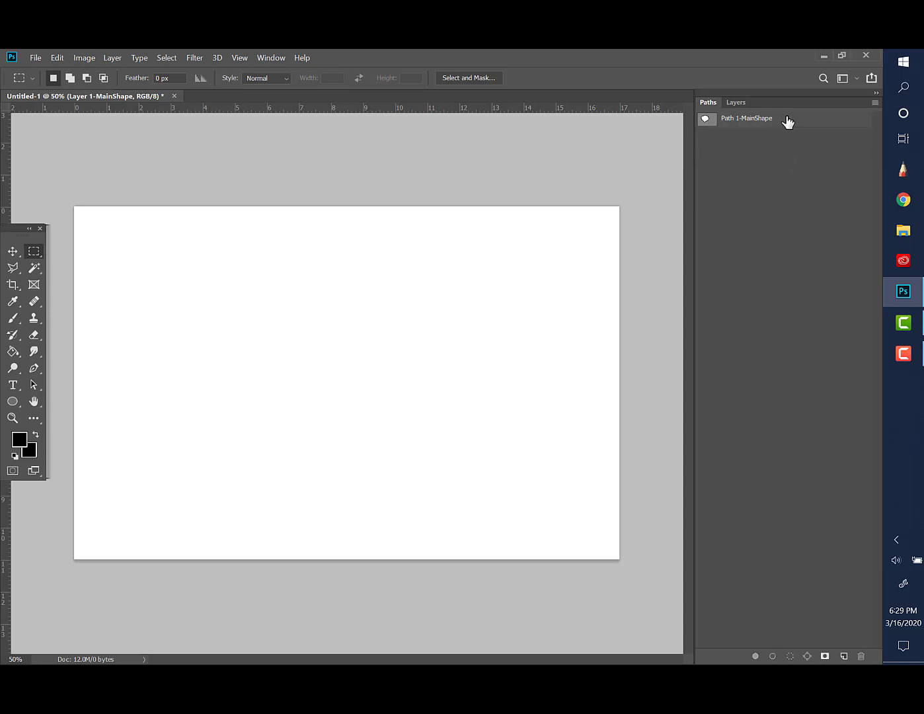
click(788, 122)
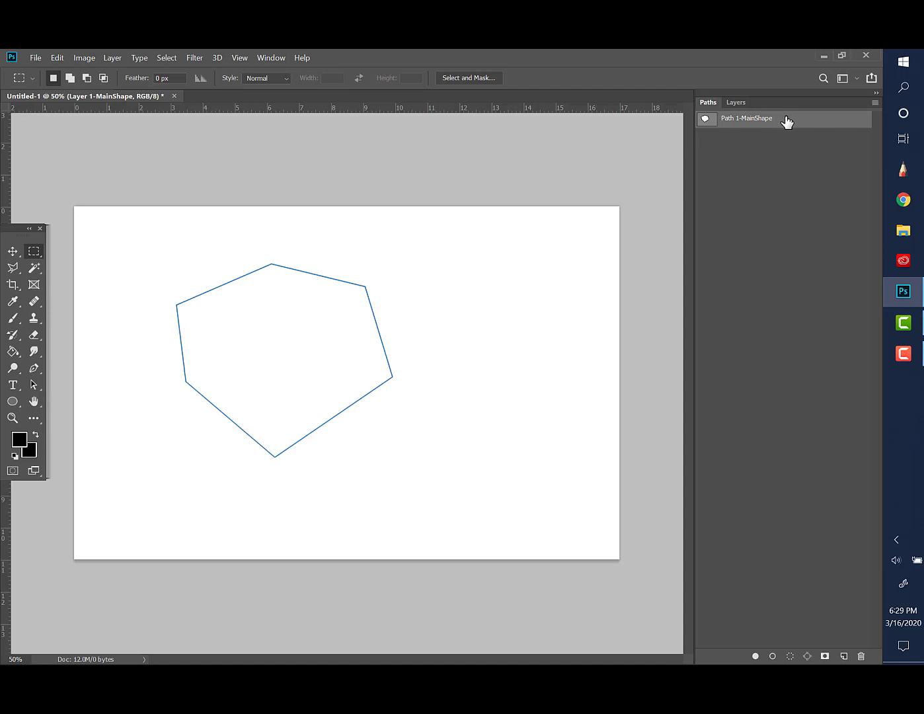
Step: Stroke Path 1-MainShape with the 12 px brush, using black as the foreground colour
click(13, 319)
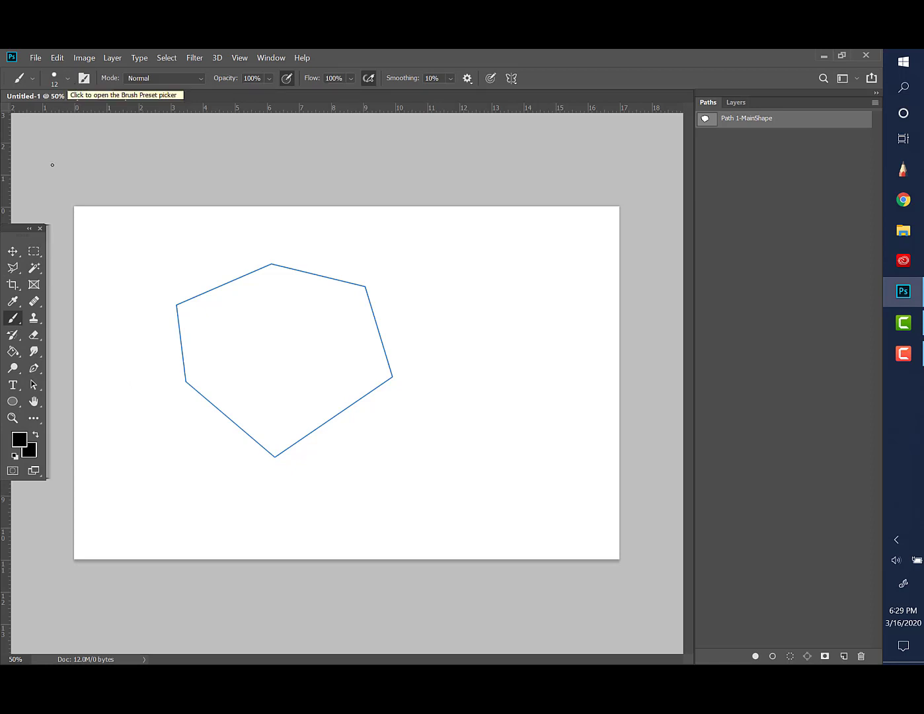
click(20, 441)
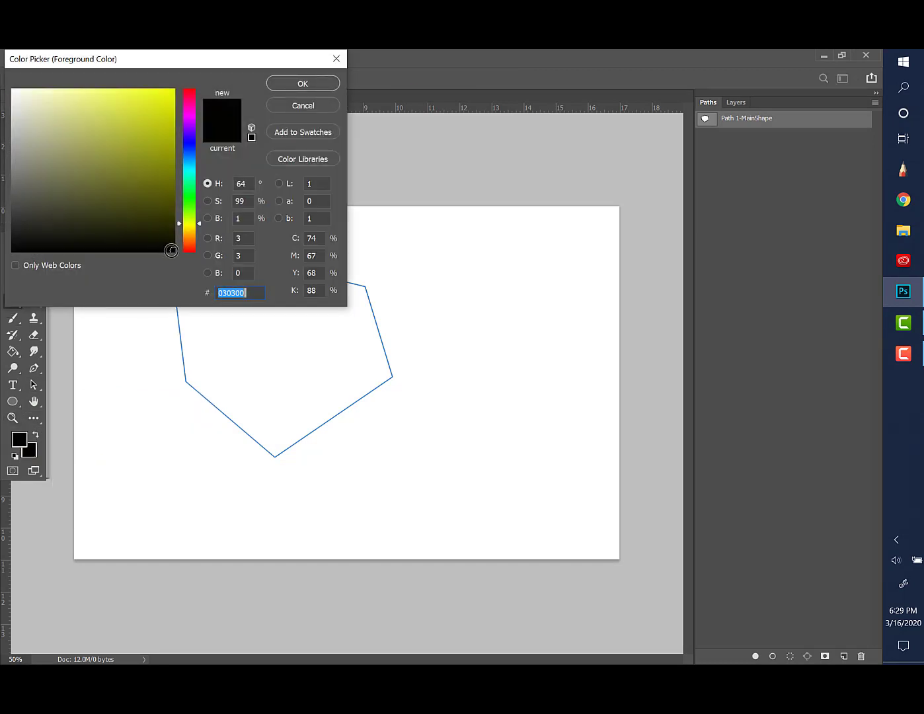
click(170, 249)
click(285, 83)
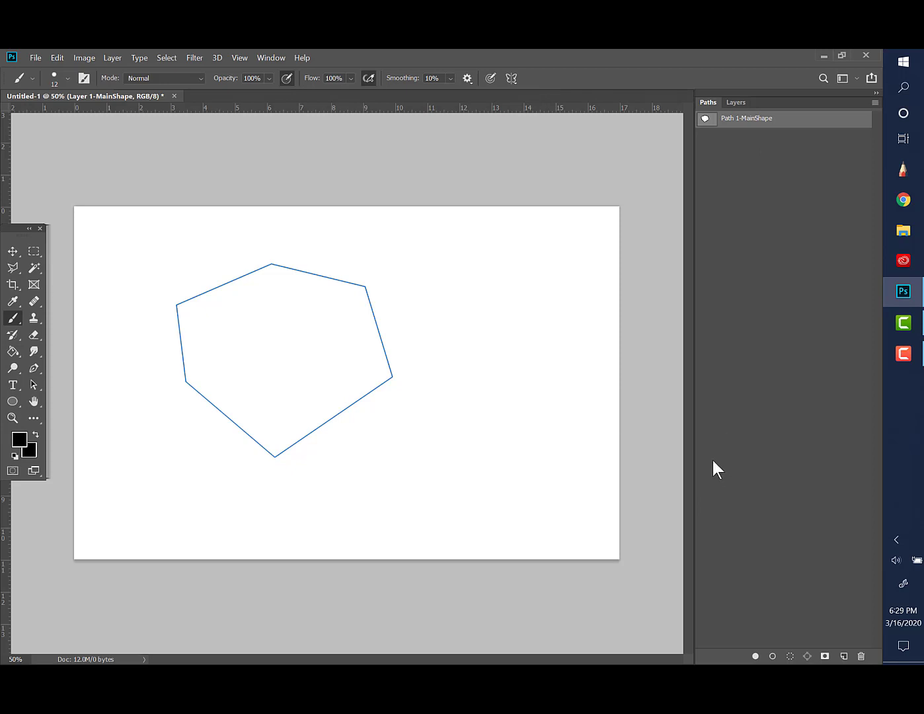
click(773, 656)
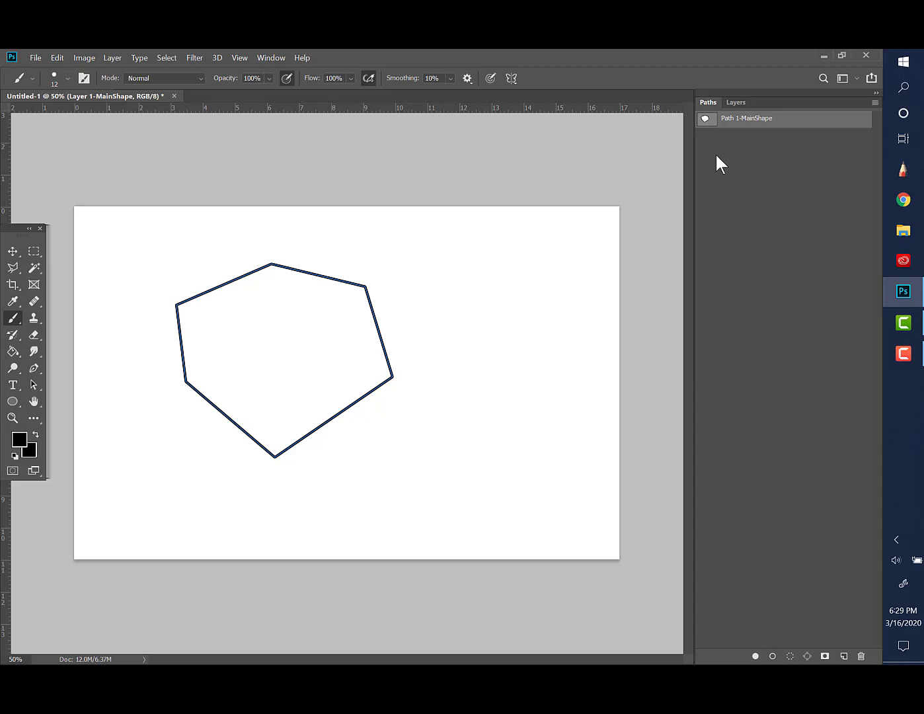
Step: Create a new layer named "Layer2-FilledShape" above Layer 1-MainShape
click(736, 104)
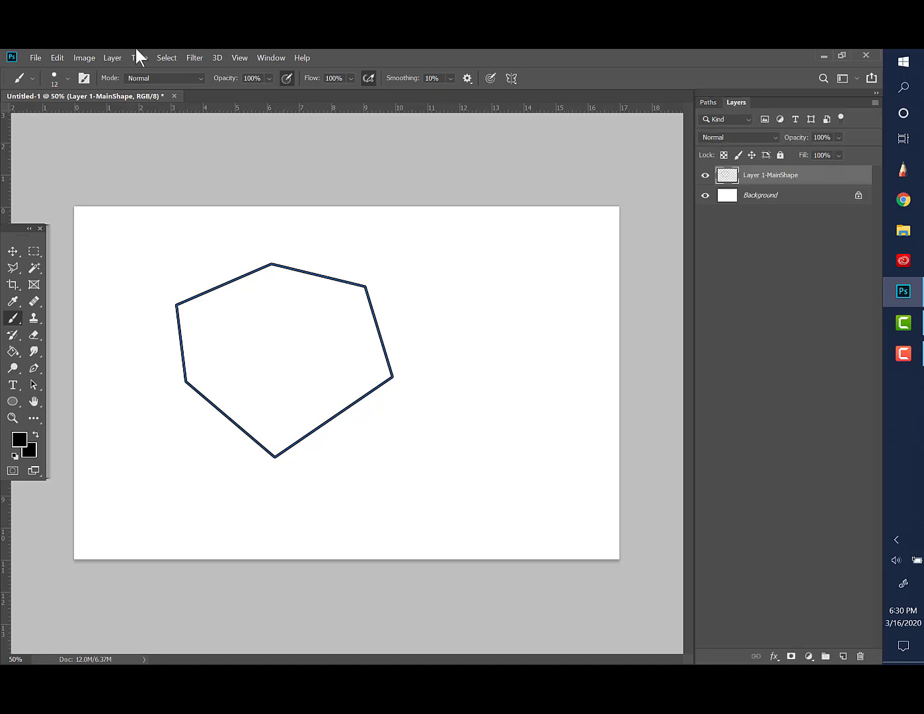
click(113, 59)
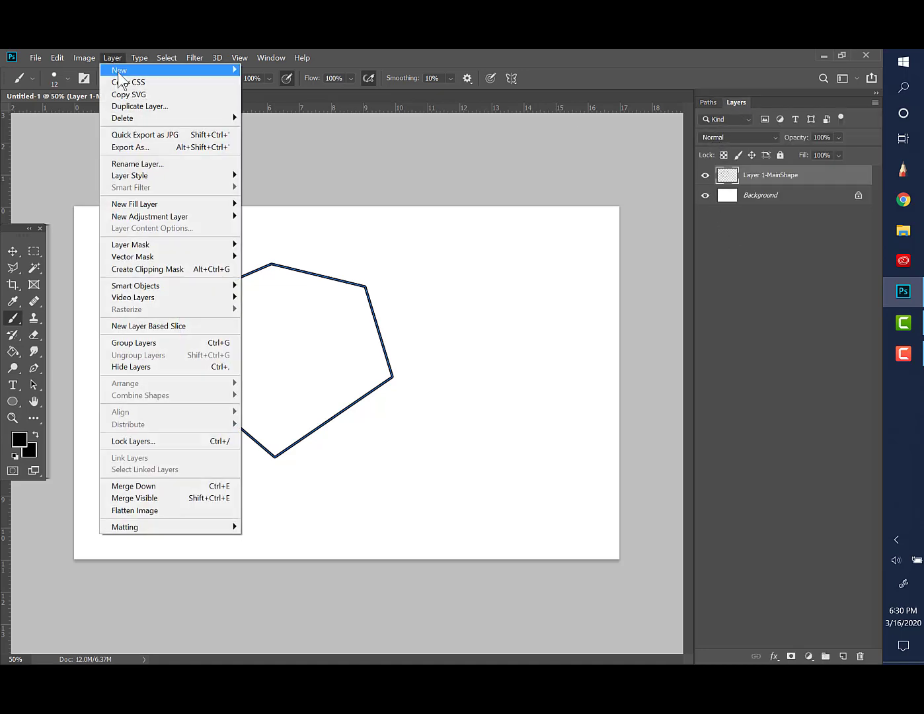
mouse_move(113, 59)
mouse_move(213, 71)
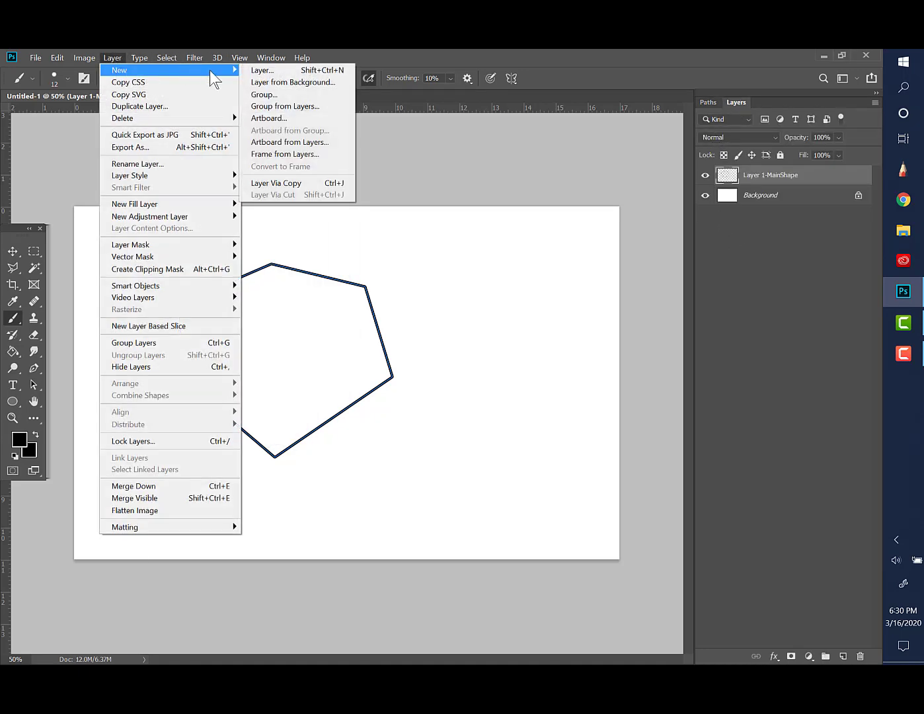
click(254, 72)
click(97, 83)
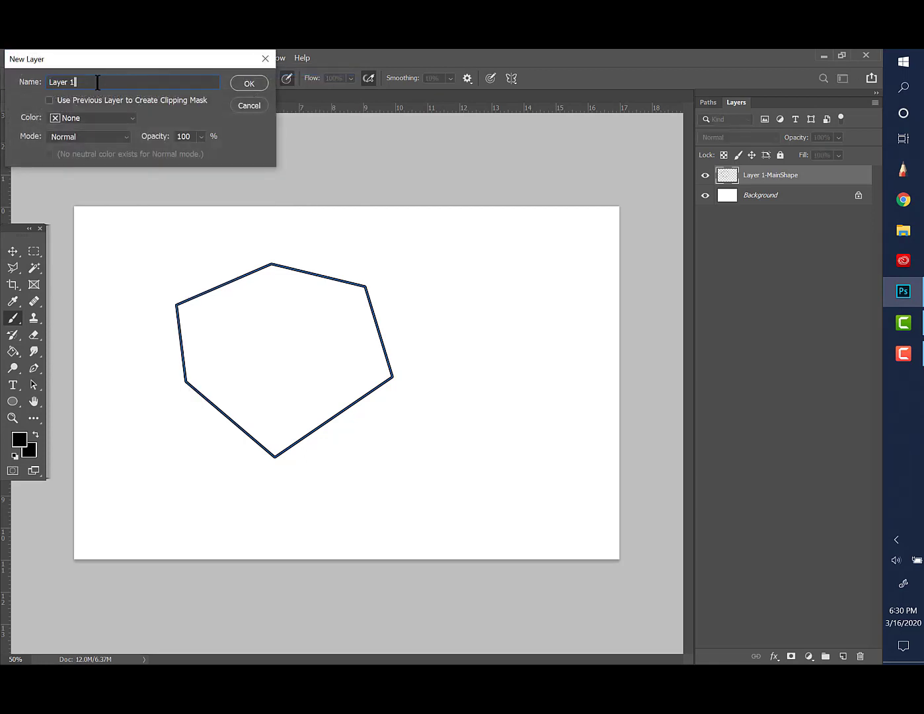
key(BackSpace)
key(BackSpace)
text(2-FilledShape)
click(248, 84)
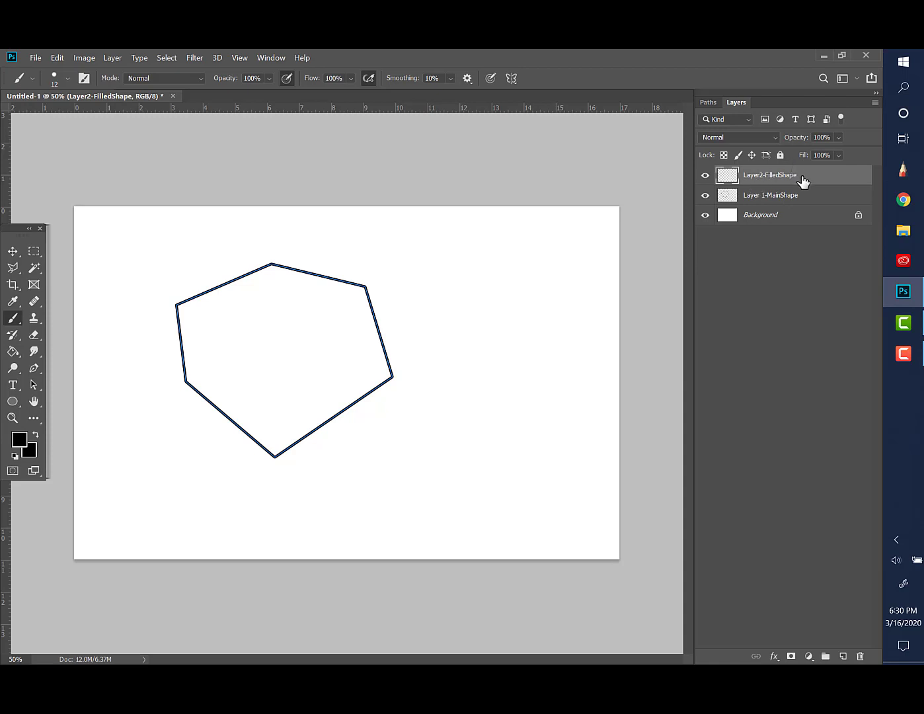
Step: Load Path 1-MainShape as a selection, keeping Layer2-FilledShape as the active layer
click(709, 102)
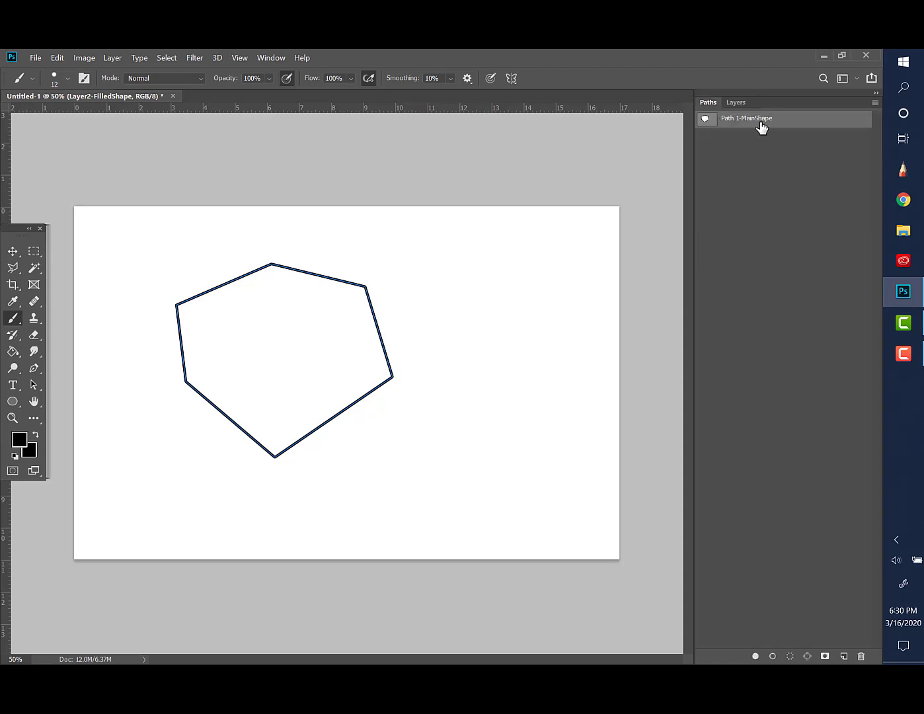
click(756, 156)
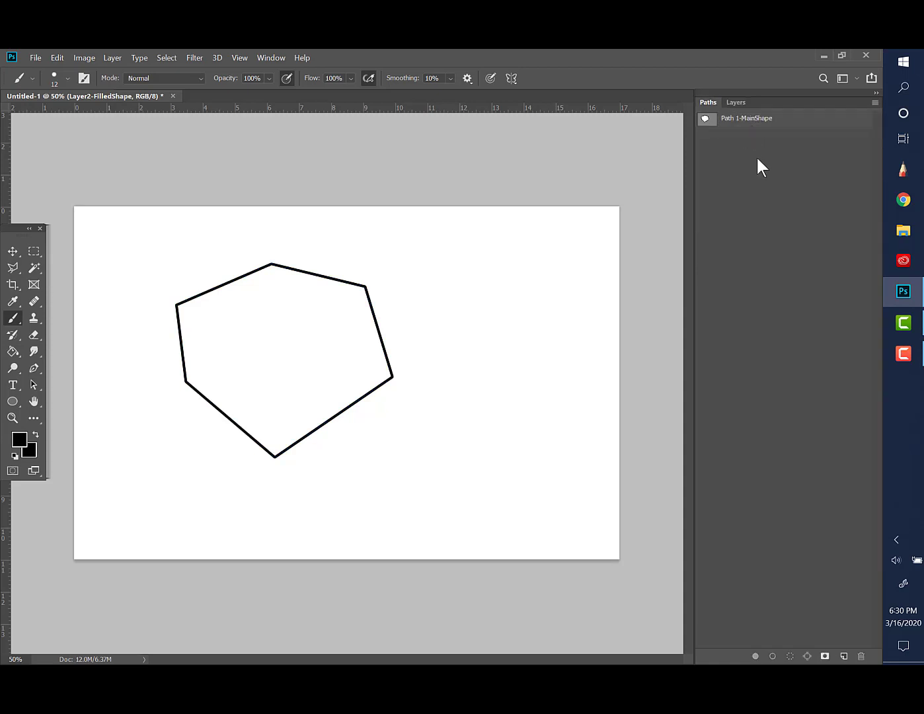
click(769, 121)
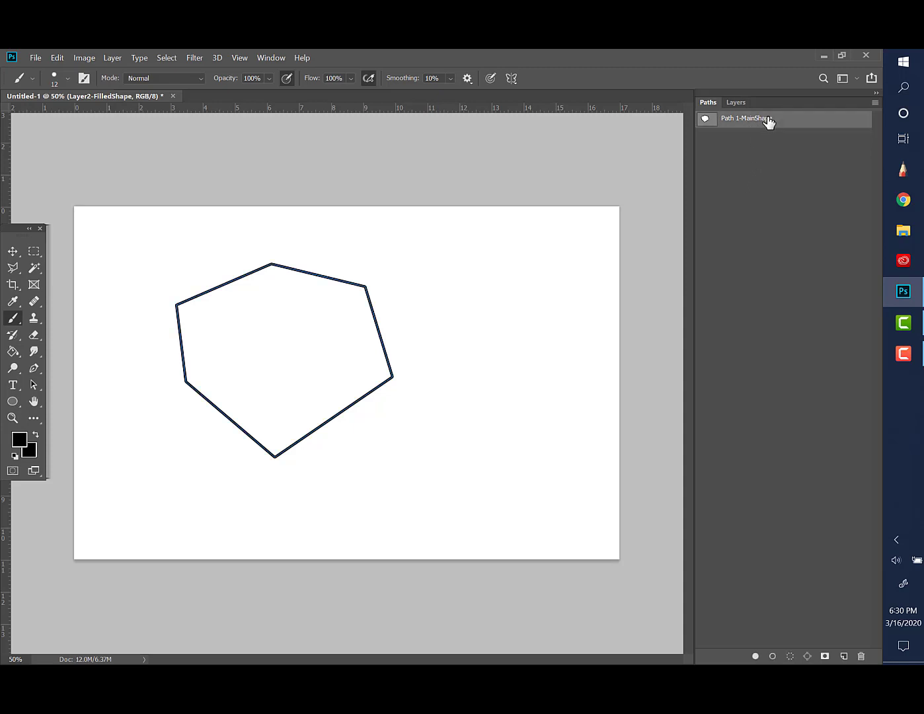
click(791, 657)
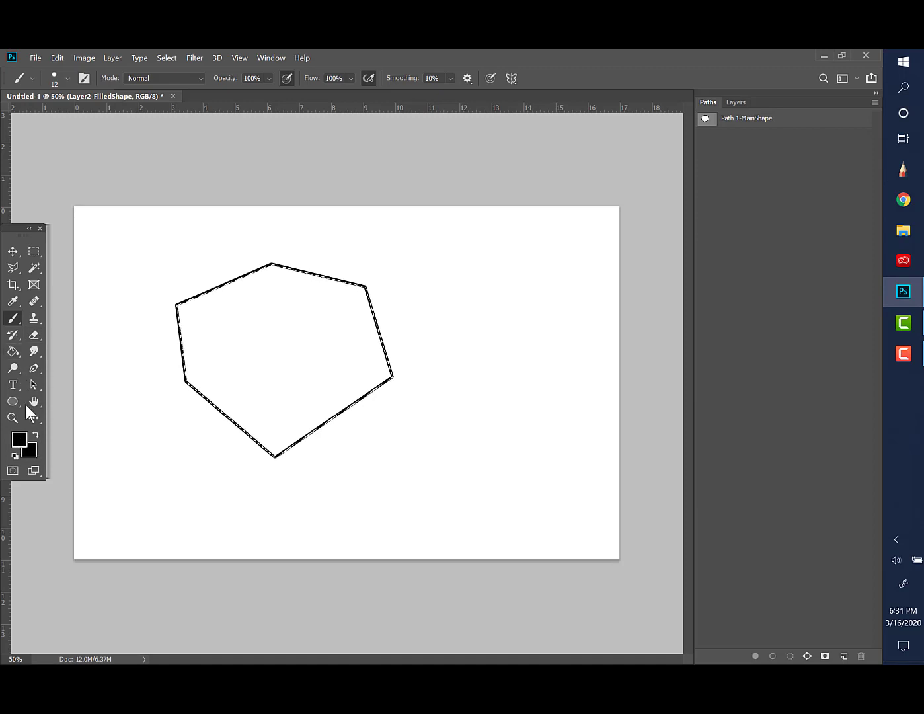
Step: Fill the selected shape on Layer2-FilledShape using the Paint Bucket tool with grey foreground colour #a5a5a4
click(14, 352)
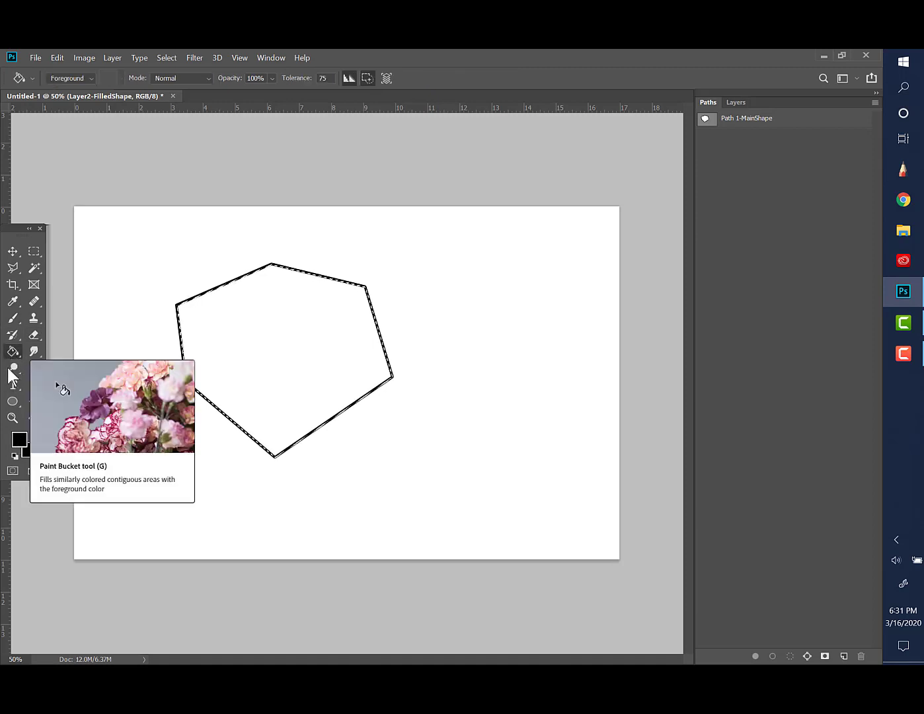
click(19, 440)
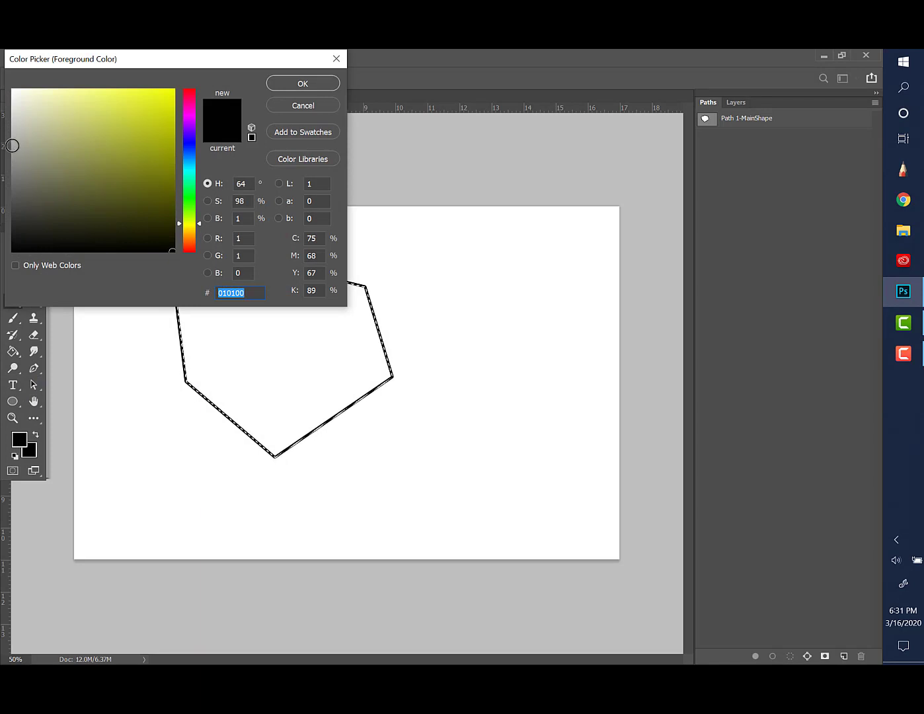
click(12, 145)
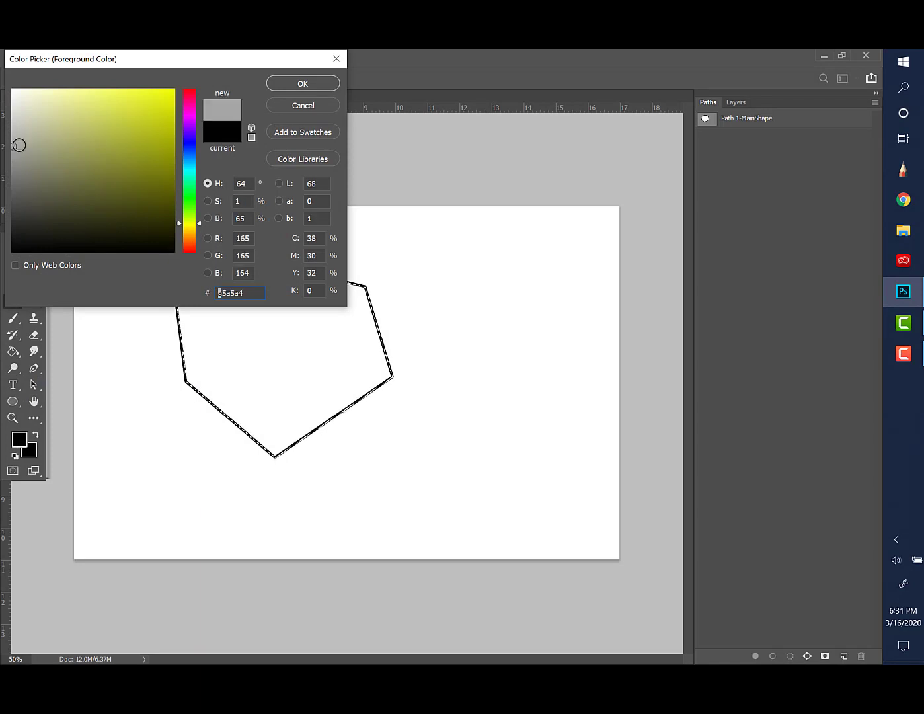
click(311, 81)
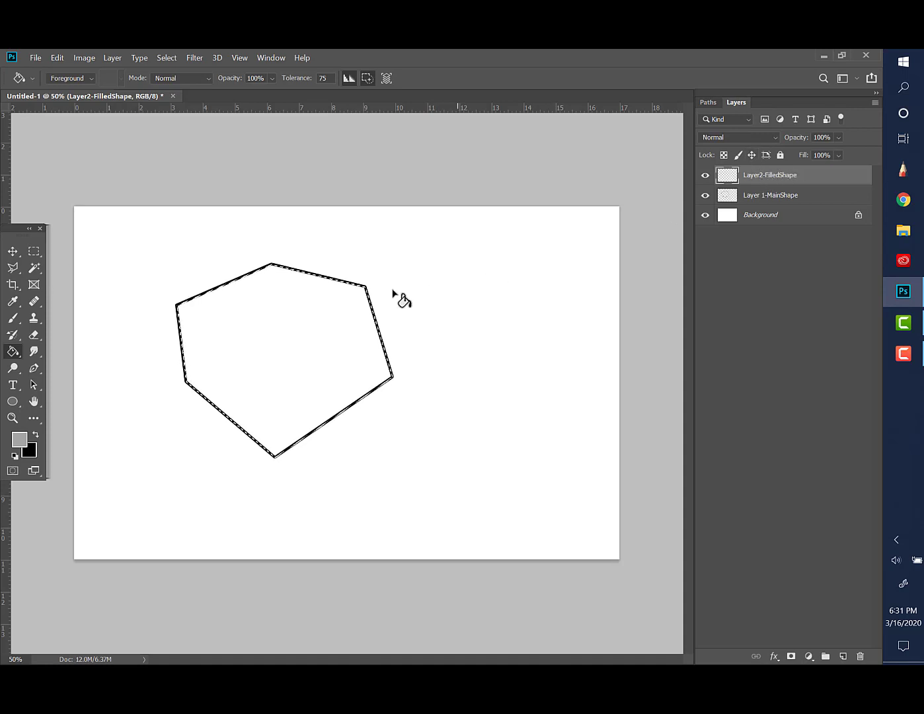
click(262, 322)
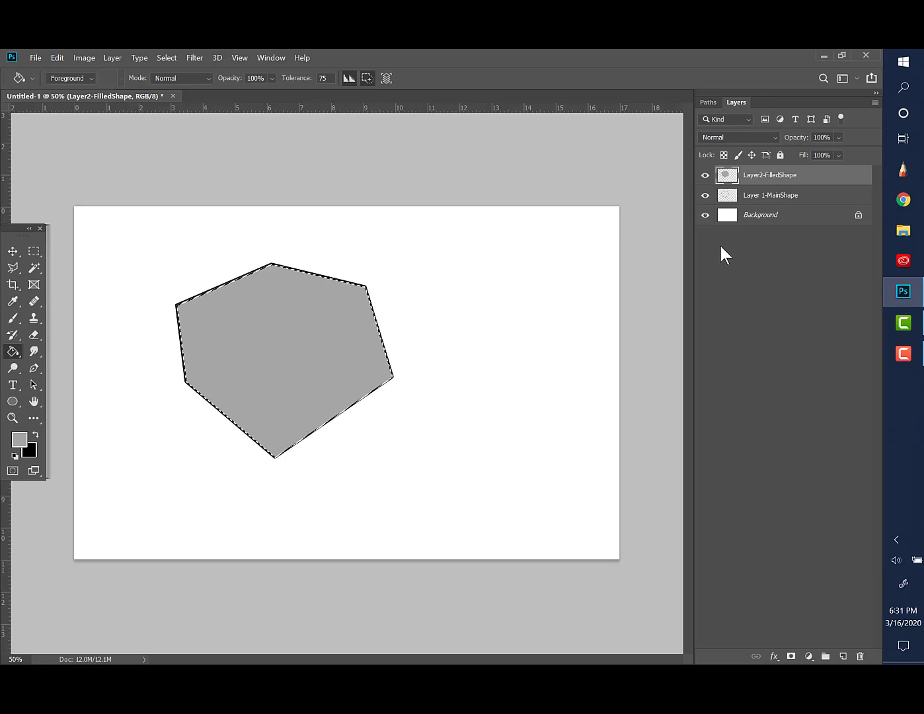
Step: Deselect the selection around the grey-filled shape
click(709, 103)
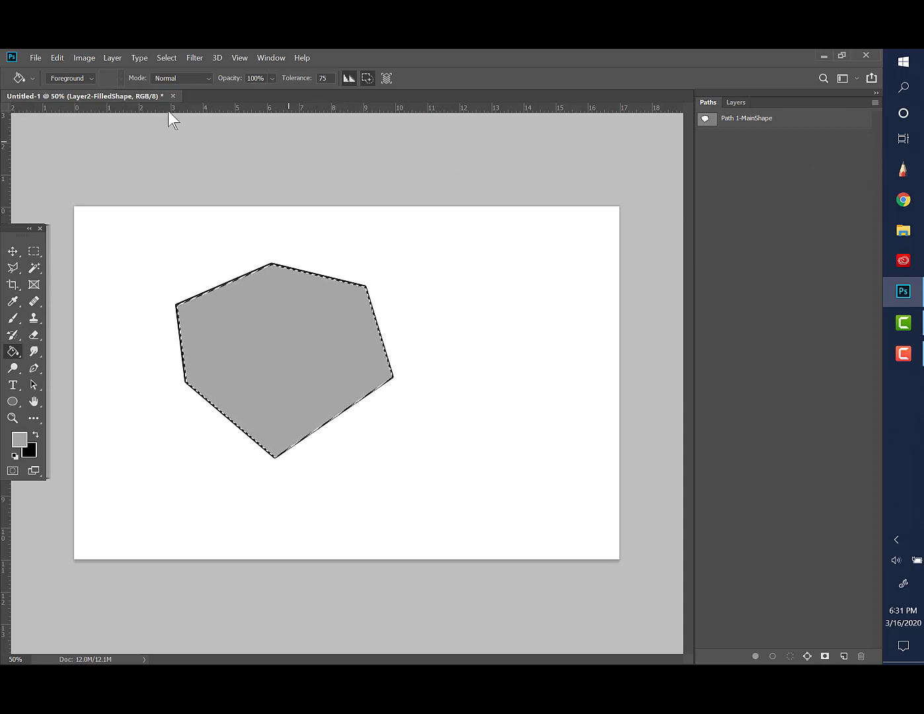
click(166, 58)
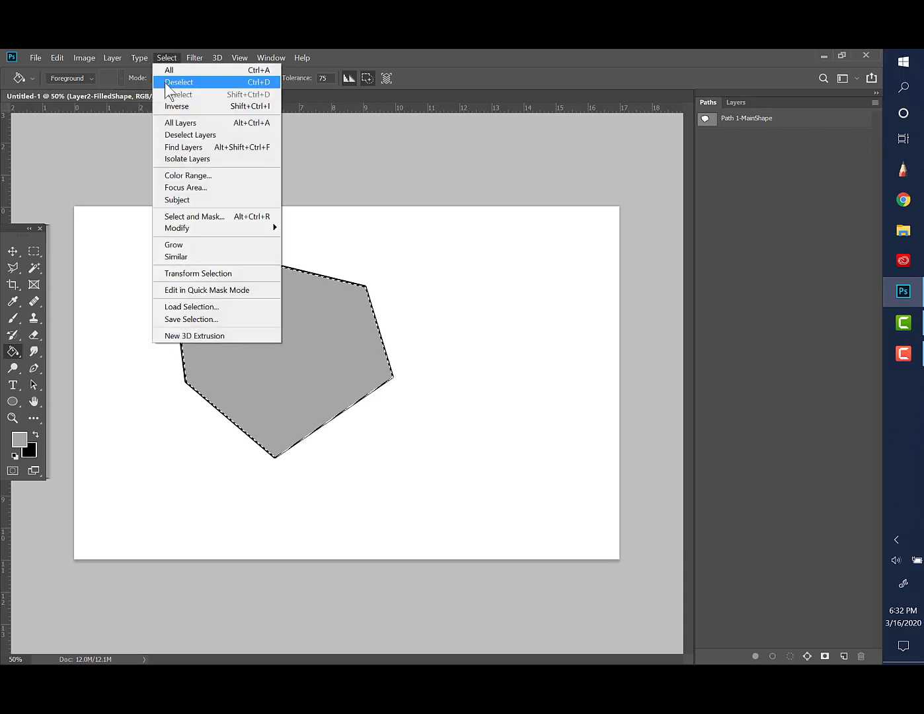
click(166, 82)
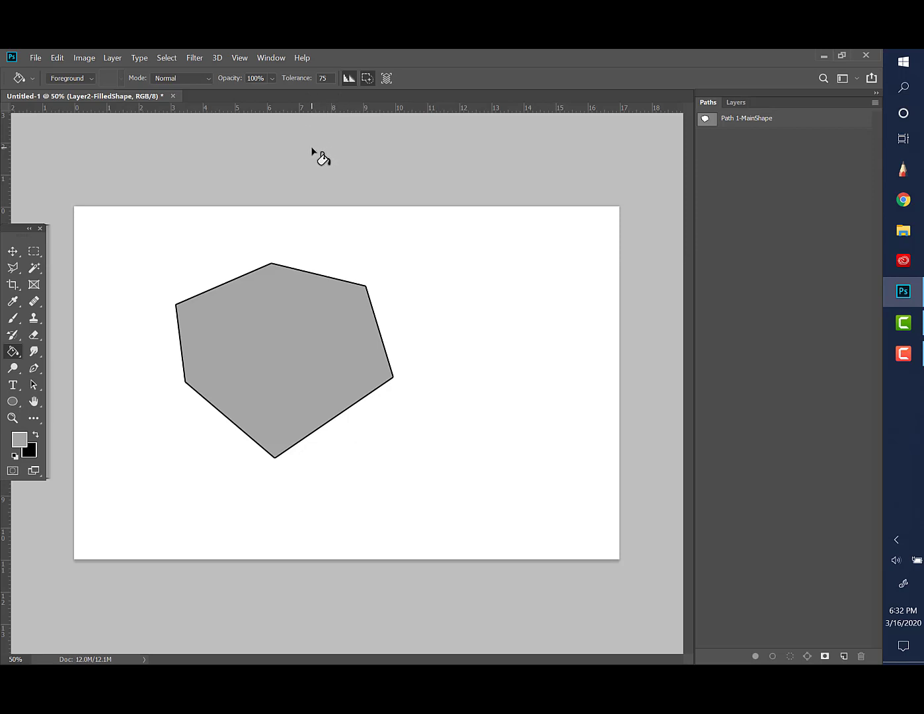
click(36, 58)
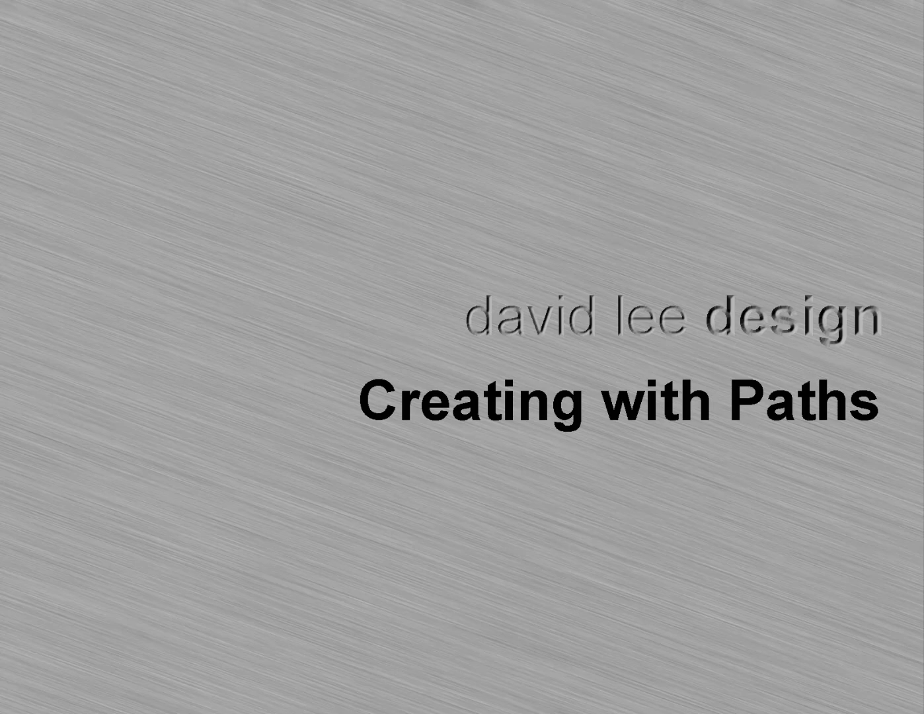